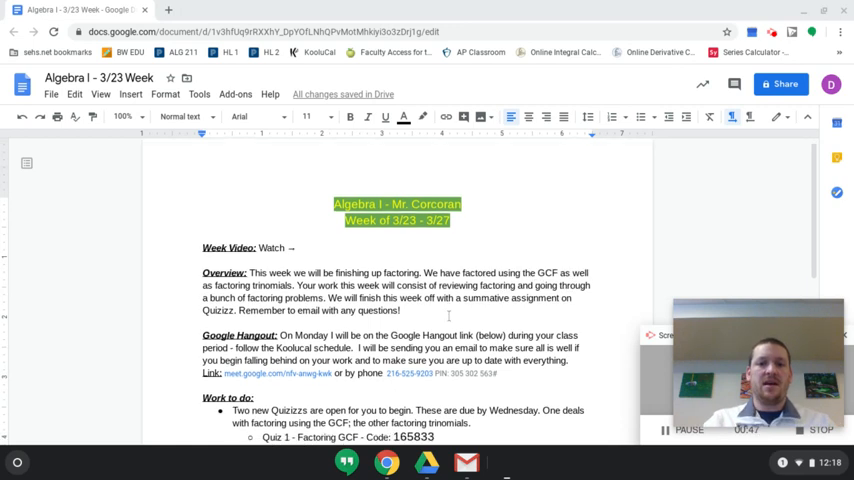
scroll(448, 317, down, 2)
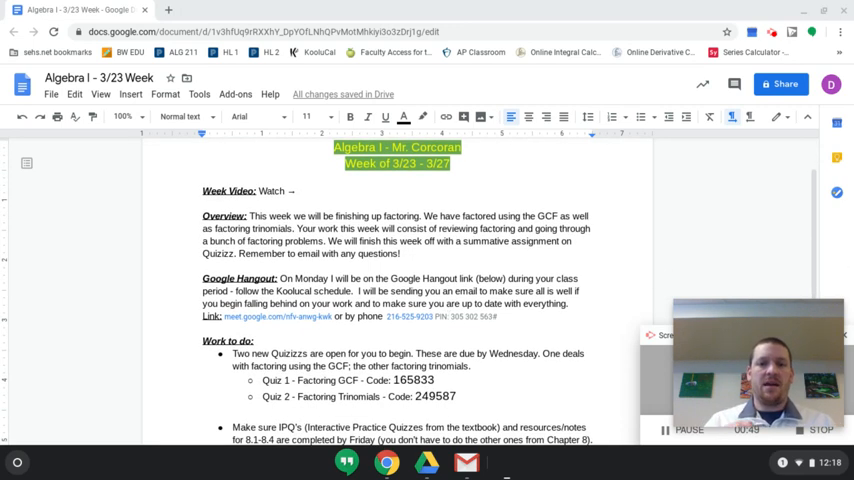
scroll(448, 316, down, 1)
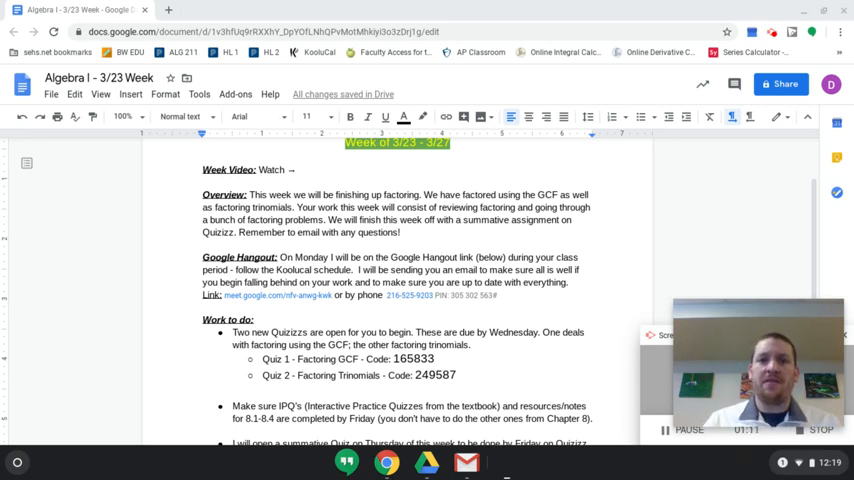
scroll(480, 280, down, 2)
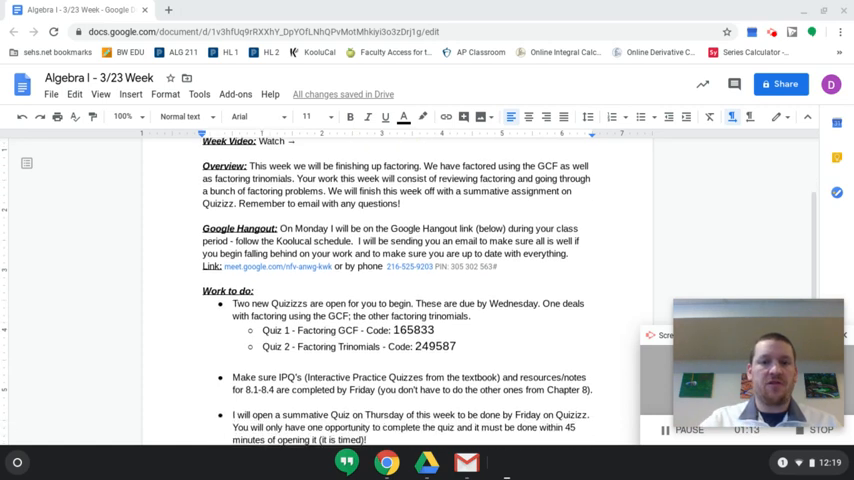
scroll(480, 280, down, 3)
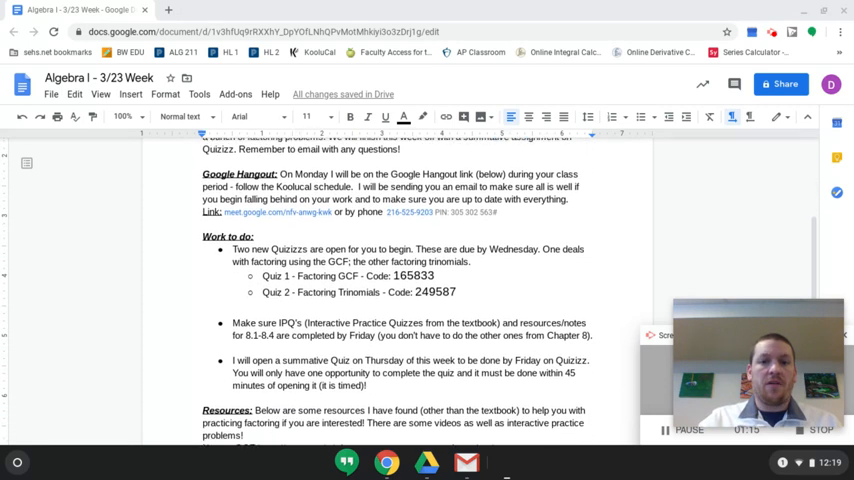
scroll(480, 280, down, 1)
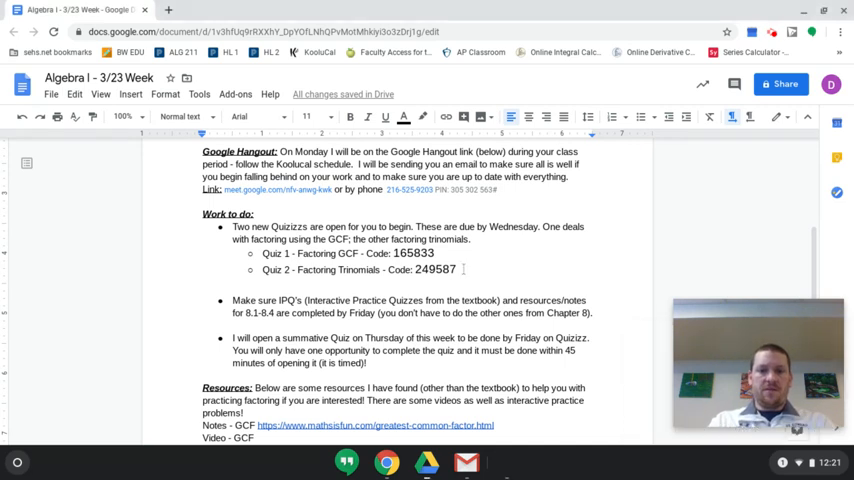
- Add a 'joinmyquiz.com' sub-bullet below the Quiz 2 code in the Quizizz list
key(Return)
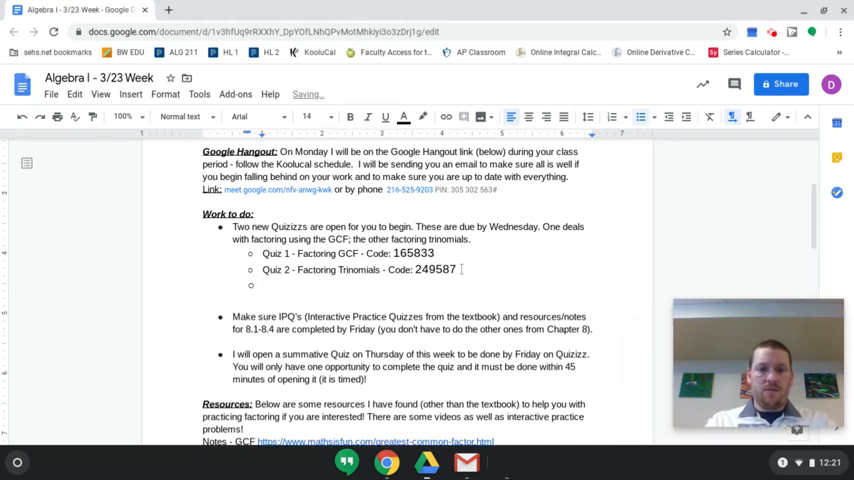
text(join)
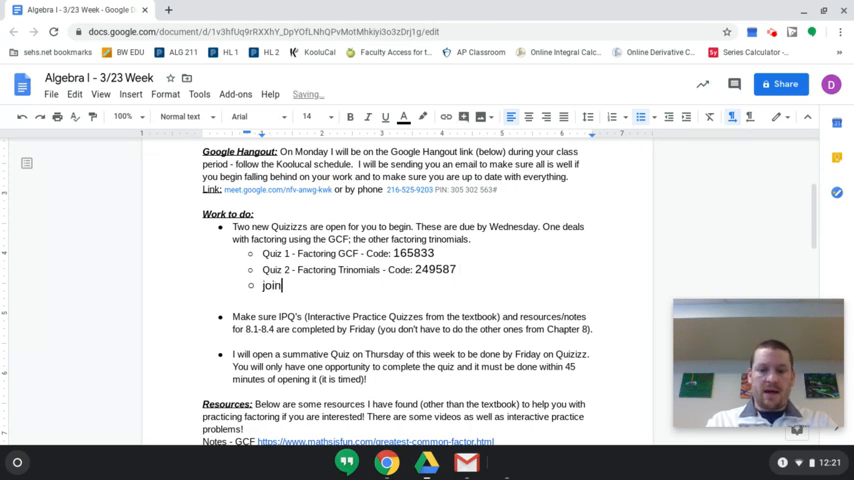
text(myquiz)
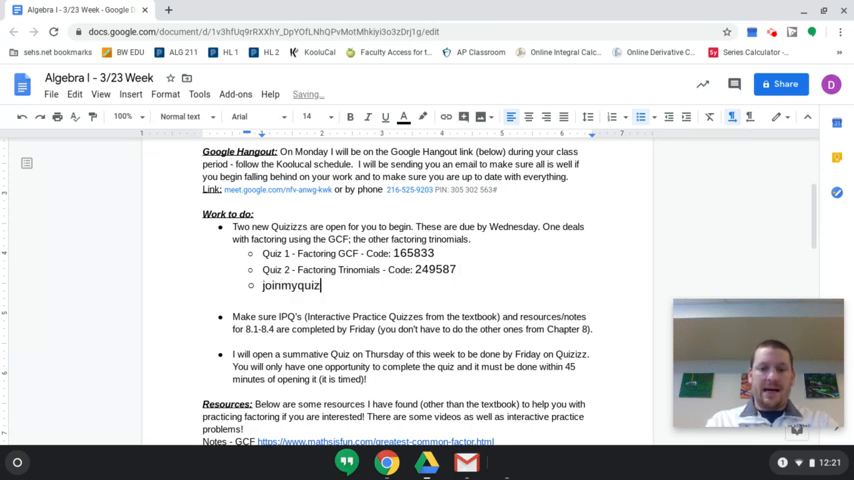
text(.com)
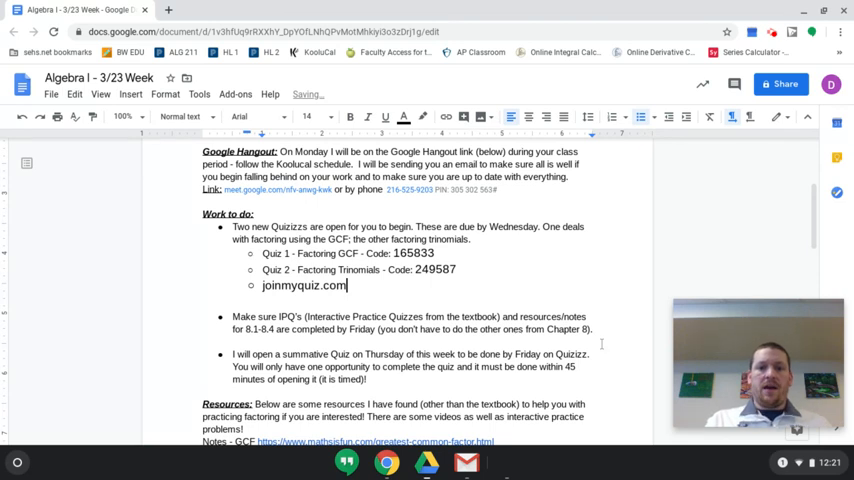
click(601, 343)
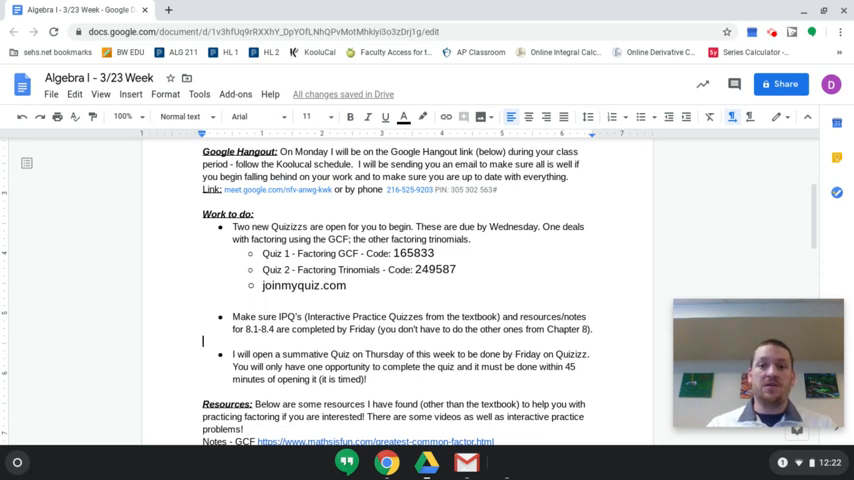
- Add a second line 'post to Weebly site.' to the IPQ bullet, with Weebly capitalised
click(592, 329)
key(BackSpace)
key(shift+Return)
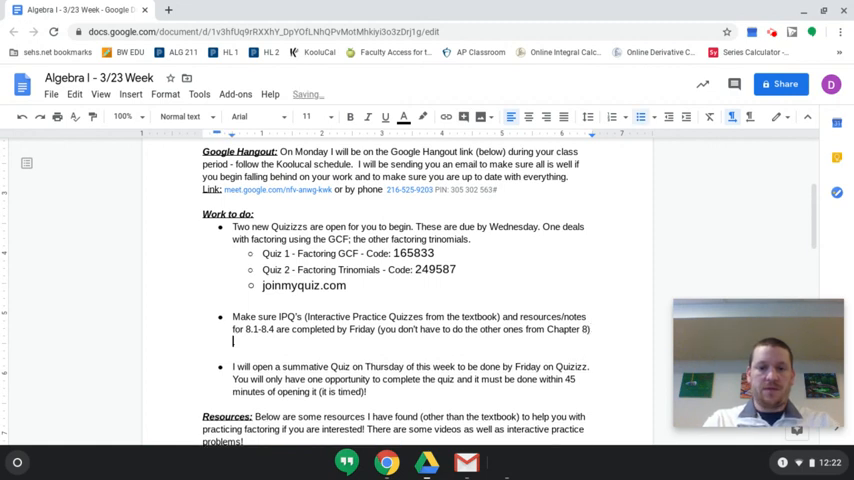
text(post to weebly site)
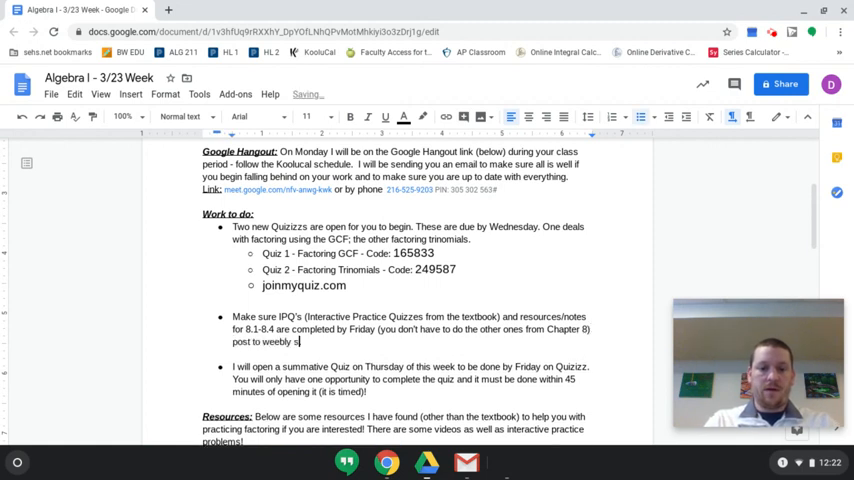
scroll(400, 280, down, 1)
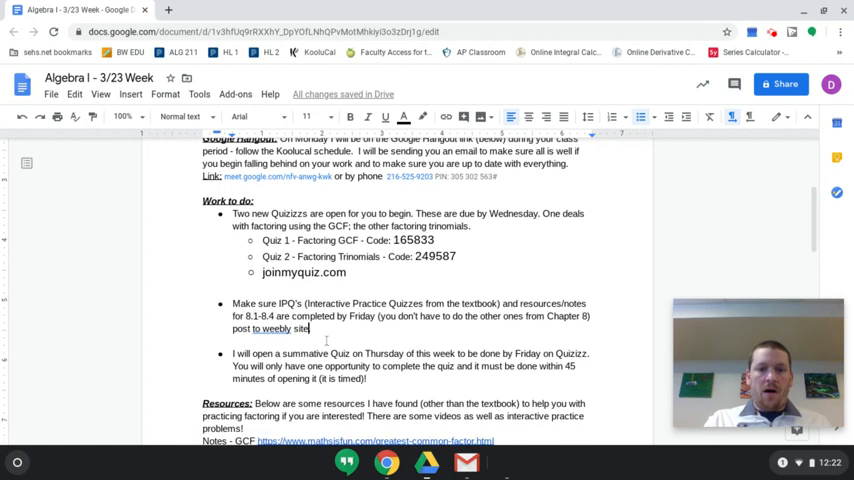
text(.)
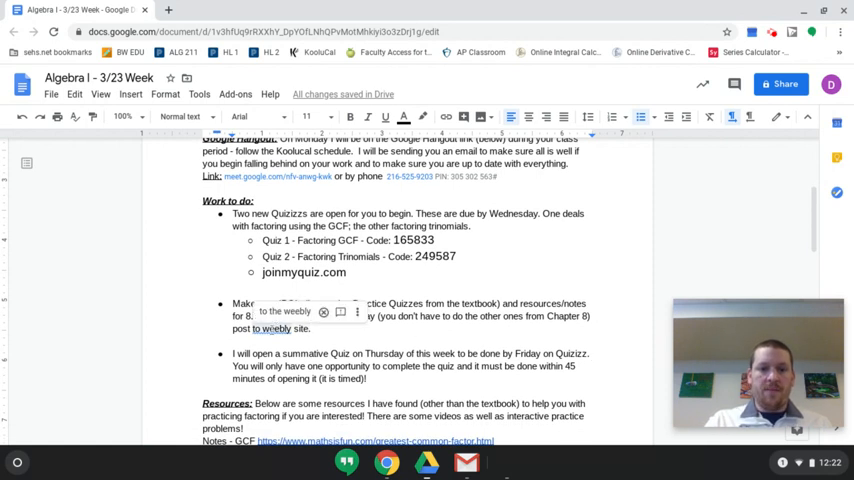
key(BackSpace)
text(W)
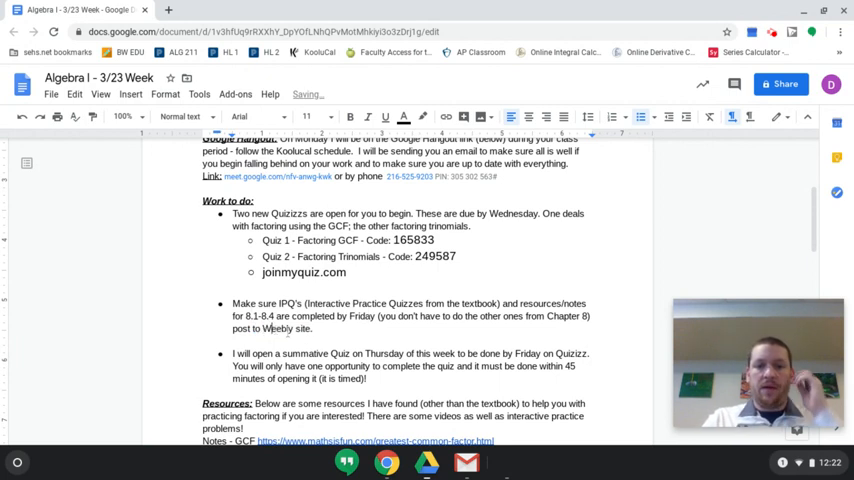
click(393, 392)
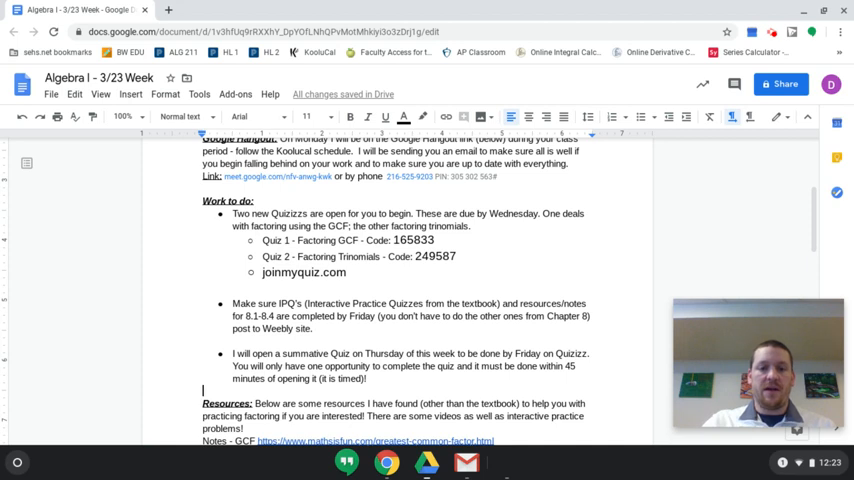
scroll(400, 300, down, 2)
scroll(400, 300, down, 2)
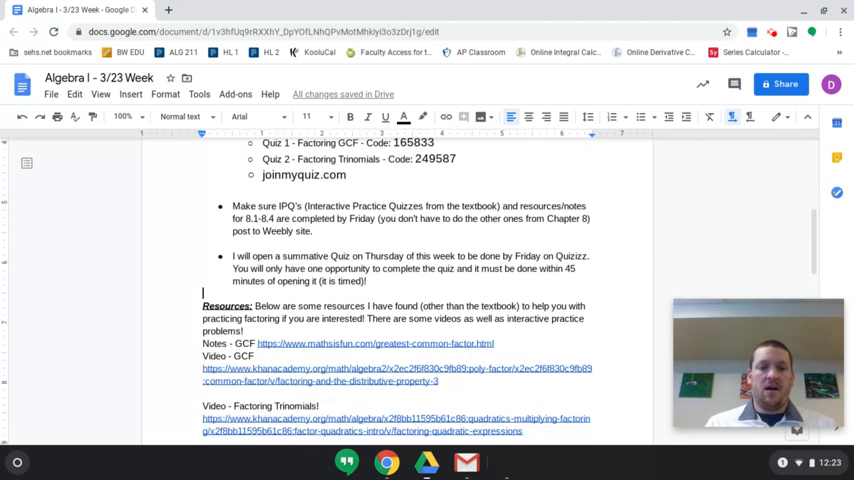
scroll(400, 300, down, 2)
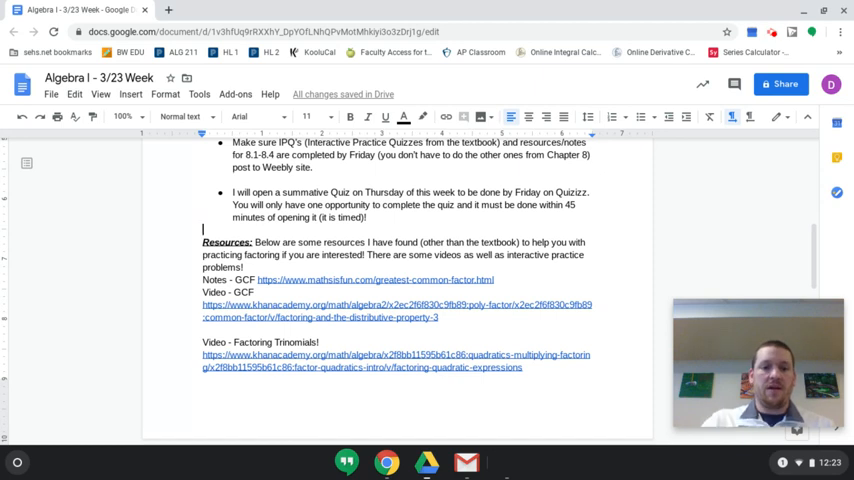
scroll(400, 280, down, 5)
scroll(400, 280, down, 3)
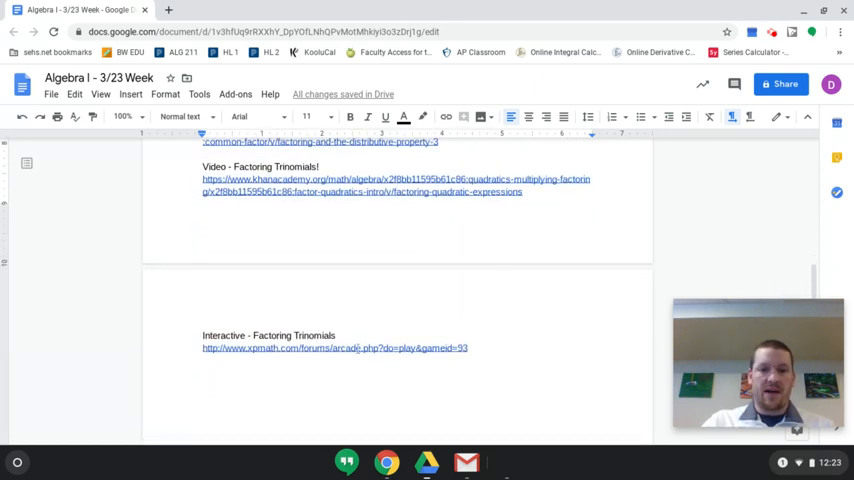
- Delete the empty line between the GCF video link and the Factoring Trinomials video
key(Return)
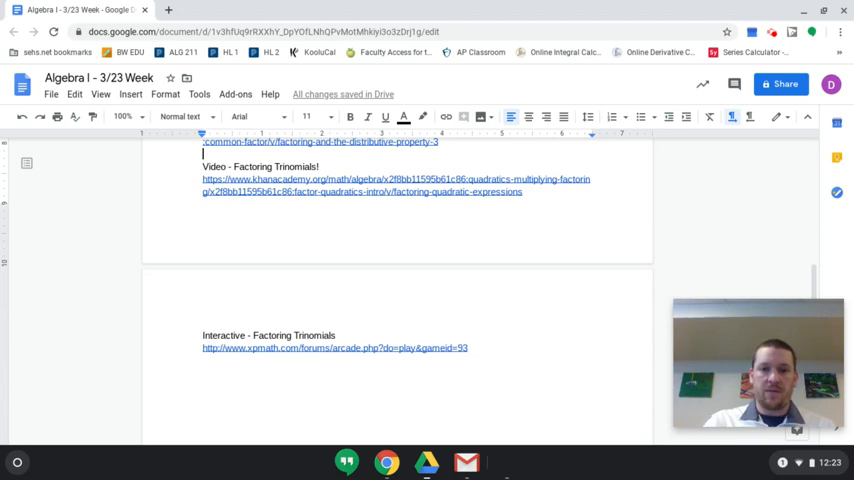
key(BackSpace)
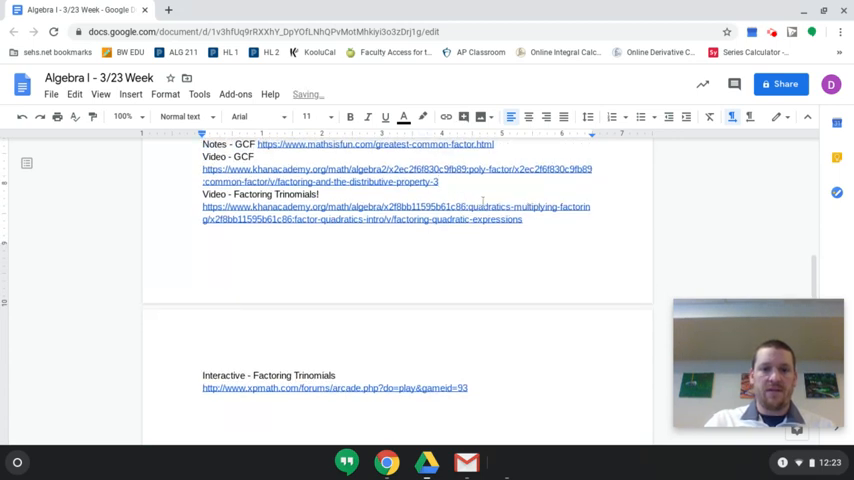
scroll(470, 194, down, 2)
scroll(482, 203, up, 3)
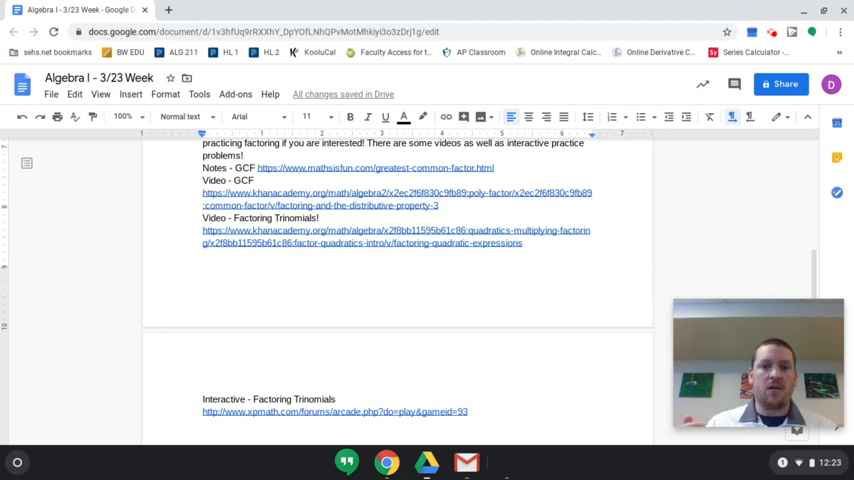
scroll(470, 280, down, 3)
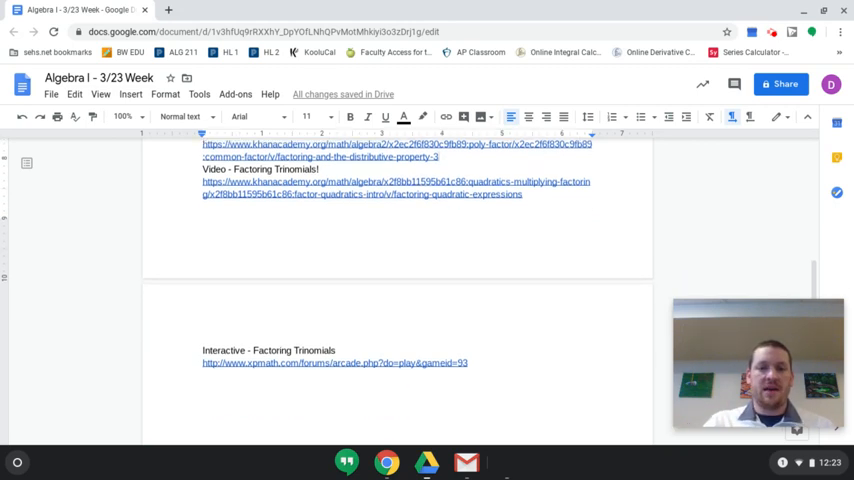
scroll(400, 280, up, 5)
scroll(400, 280, up, 3)
scroll(400, 280, up, 4)
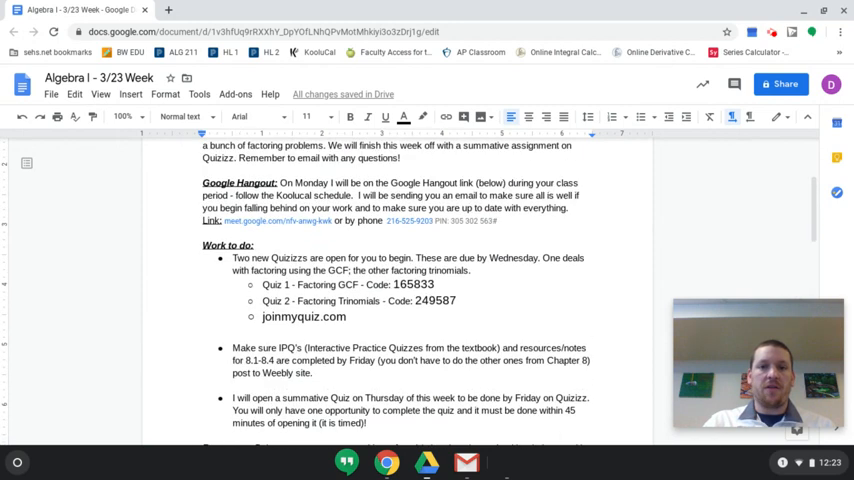
scroll(400, 280, up, 3)
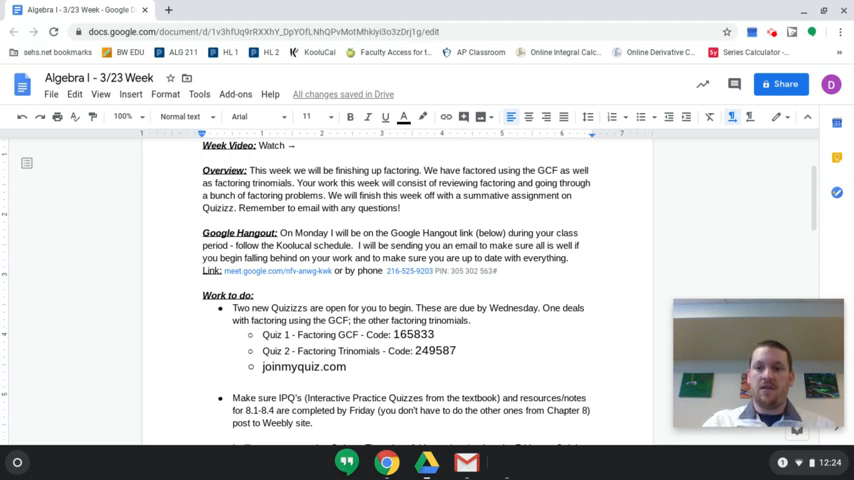
- Bring up the Chrome screen recorder extension's controls to end the recording
click(773, 32)
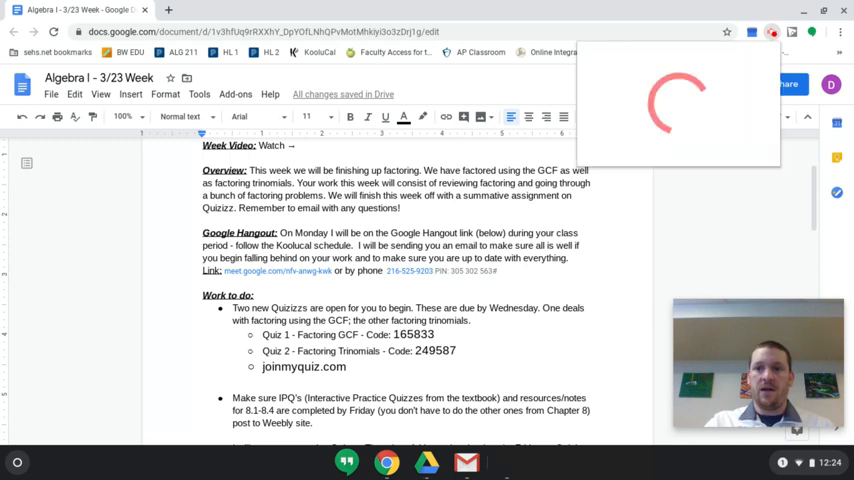